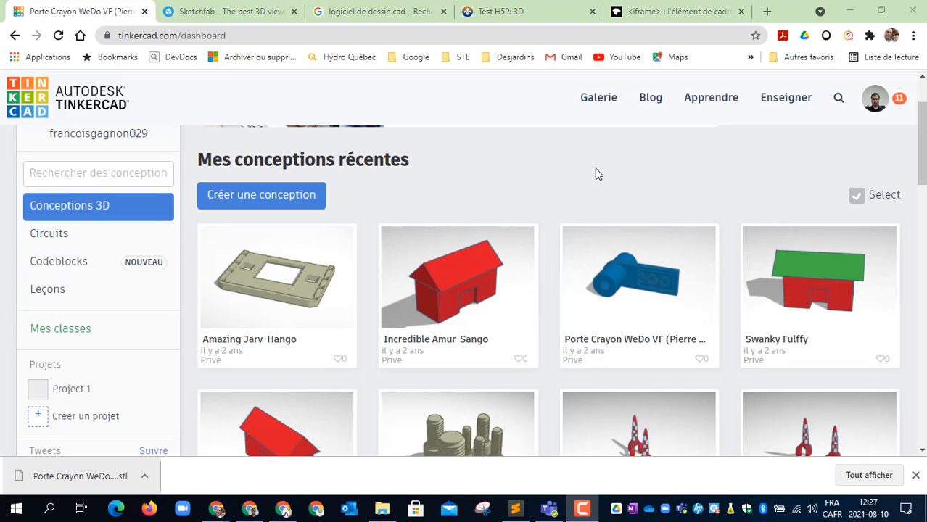
- Open the details of the Maison de Monopoly design from the recent 3D designs
{"action": "scroll", "coordinate": [597, 173], "scroll_direction": "down", "scroll_amount": 5}
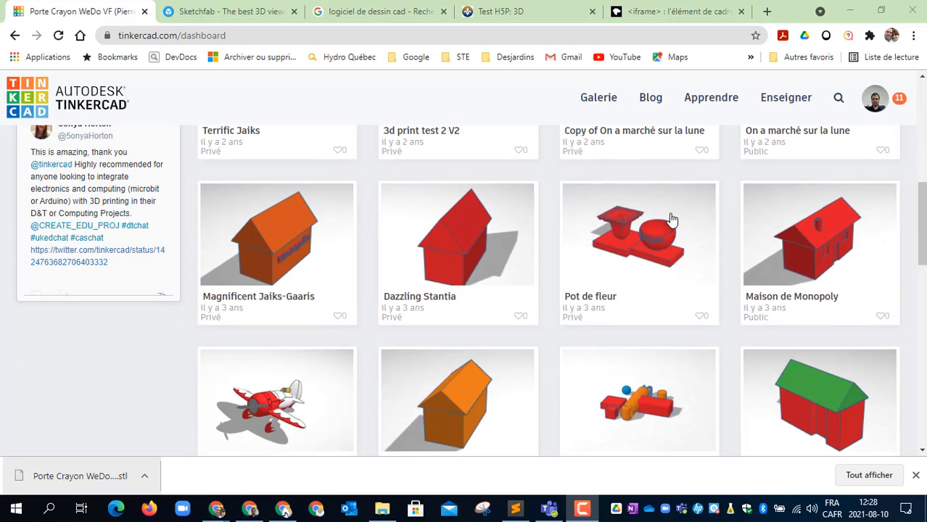
{"action": "mouse_move", "coordinate": [859, 240]}
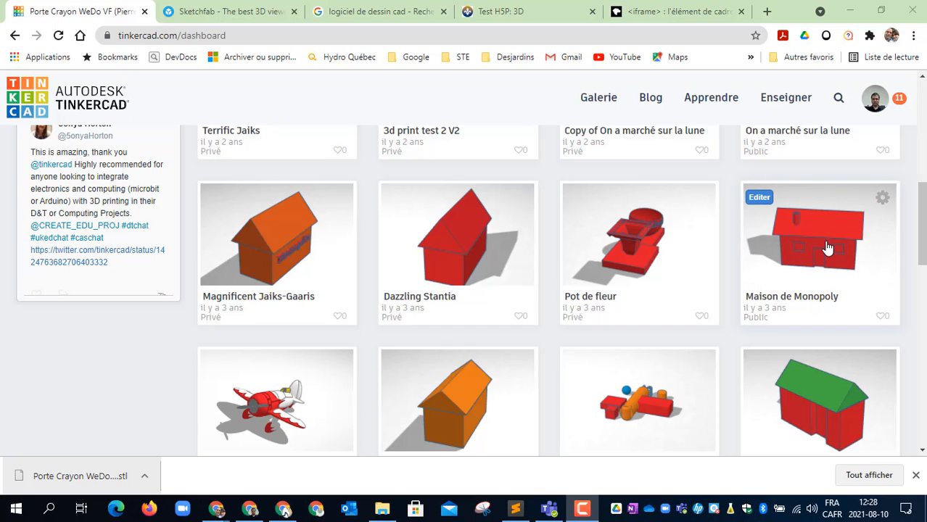
{"action": "left_click", "coordinate": [828, 247]}
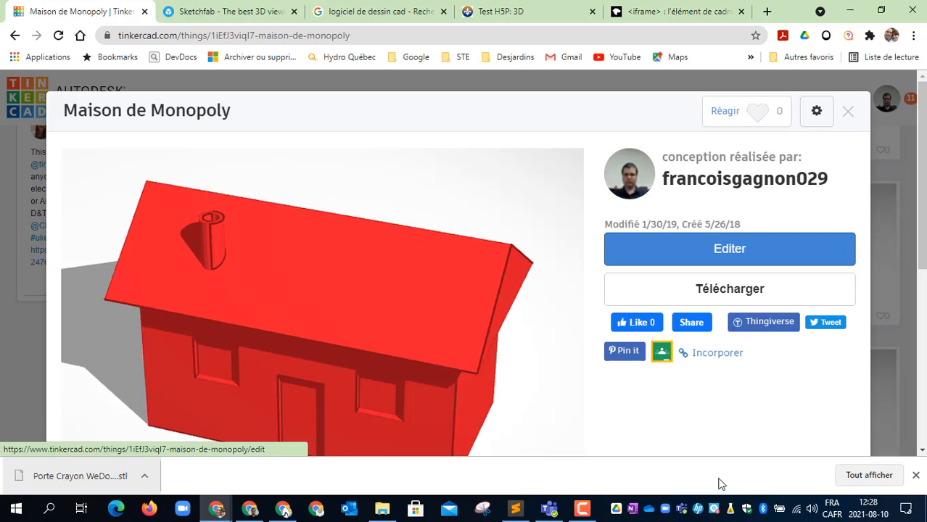
- Download the Maison de Monopoly design as an STL file and return to the list of designs
{"action": "scroll", "coordinate": [676, 410], "scroll_direction": "down", "scroll_amount": 1}
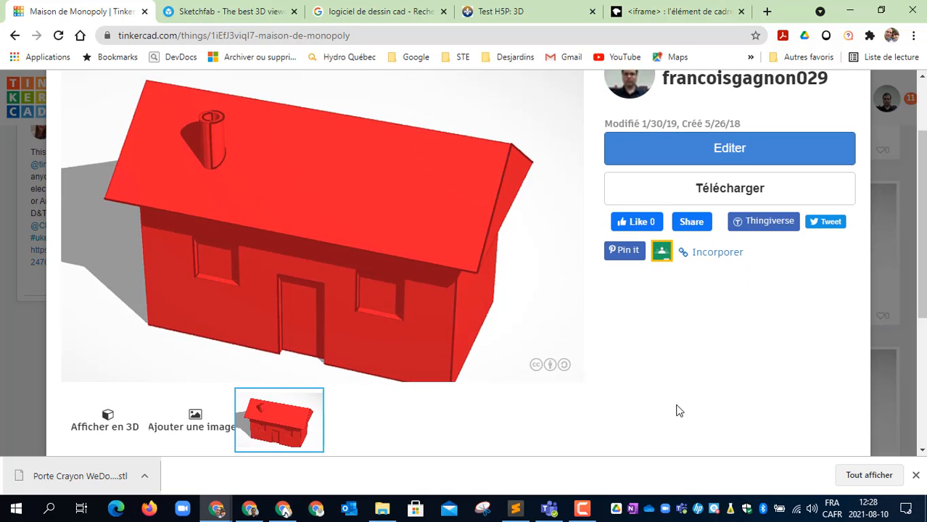
{"action": "left_click", "coordinate": [755, 195]}
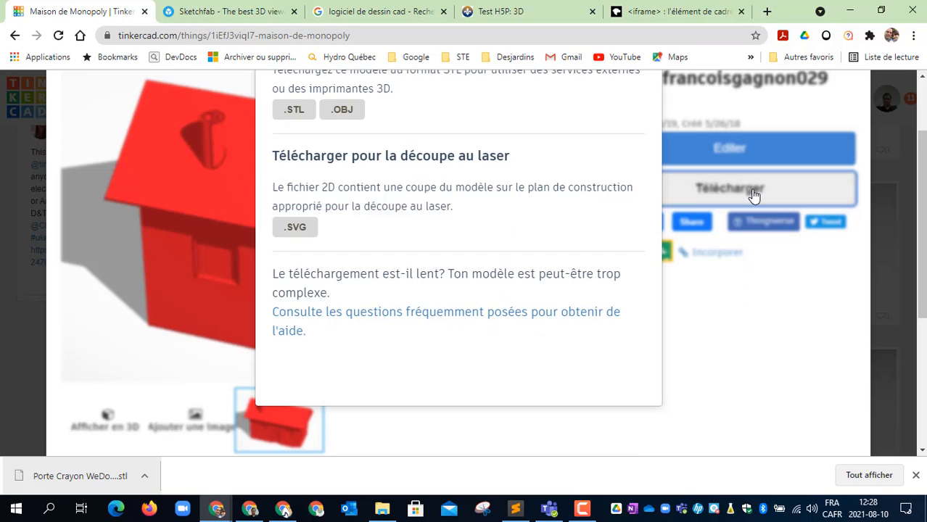
{"action": "scroll", "coordinate": [470, 183], "scroll_direction": "up", "scroll_amount": 1}
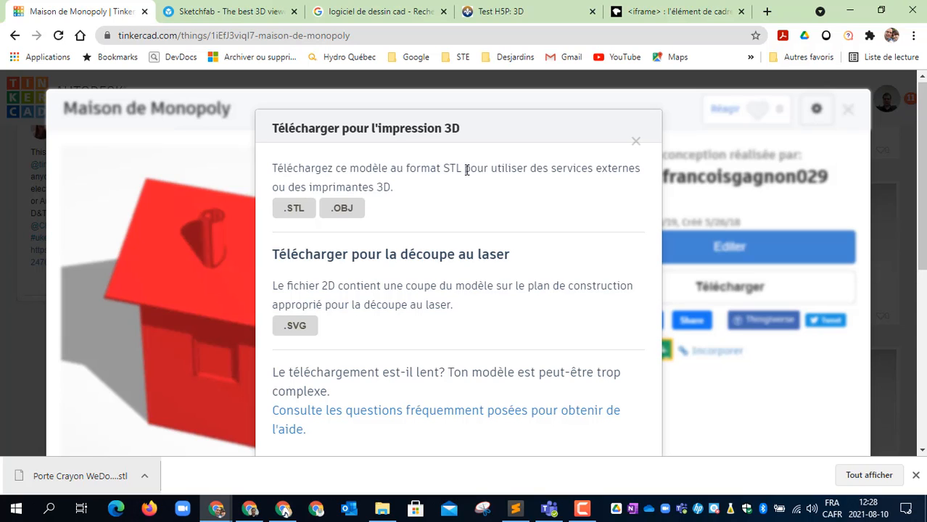
{"action": "left_click_drag", "start_coordinate": [465, 170], "coordinate": [647, 174]}
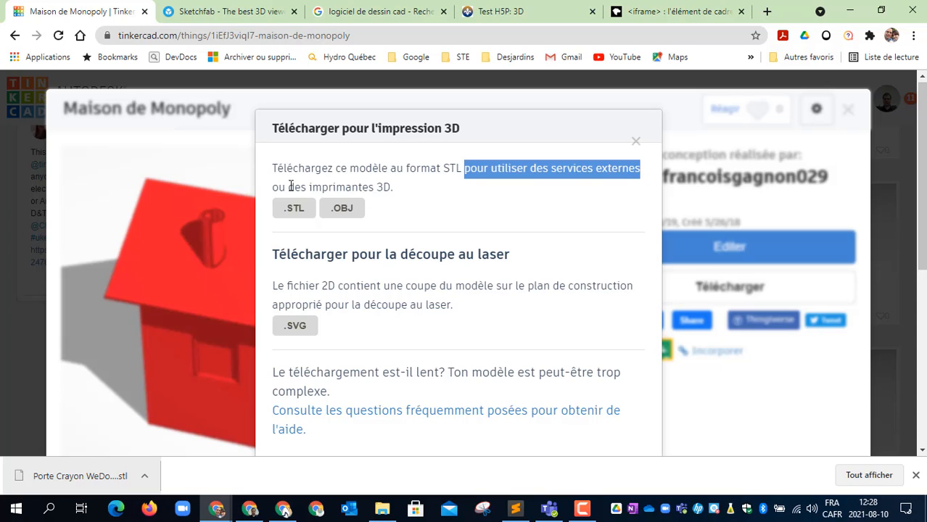
{"action": "left_click_drag", "start_coordinate": [275, 189], "coordinate": [391, 188]}
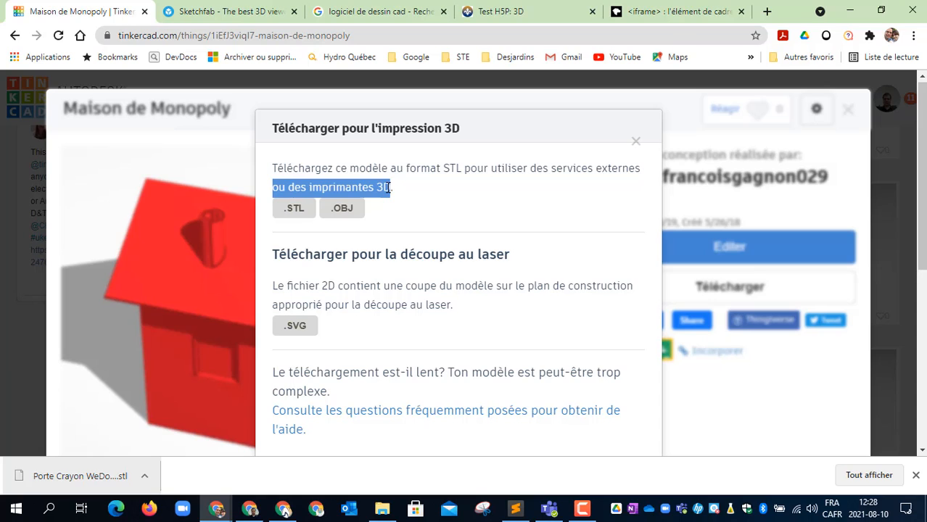
{"action": "left_click", "coordinate": [445, 177]}
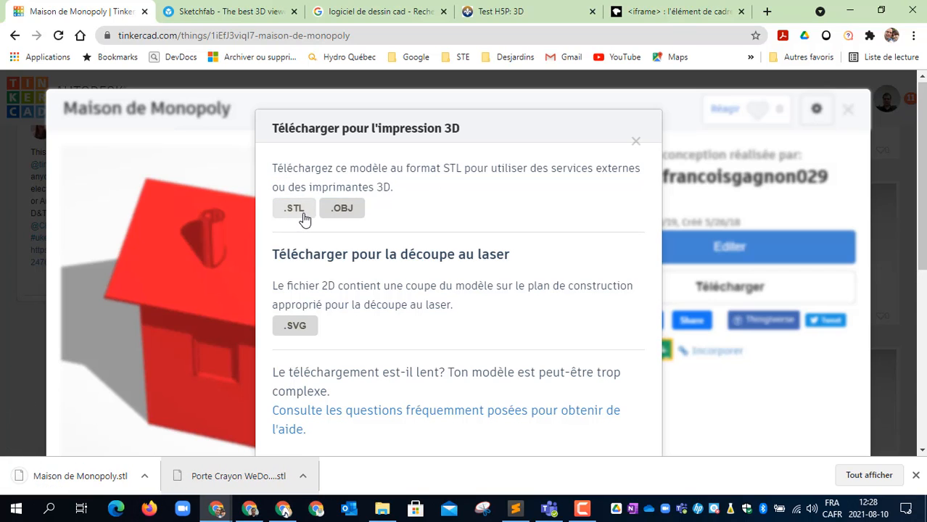
{"action": "left_click", "coordinate": [637, 142]}
{"action": "left_click", "coordinate": [850, 112]}
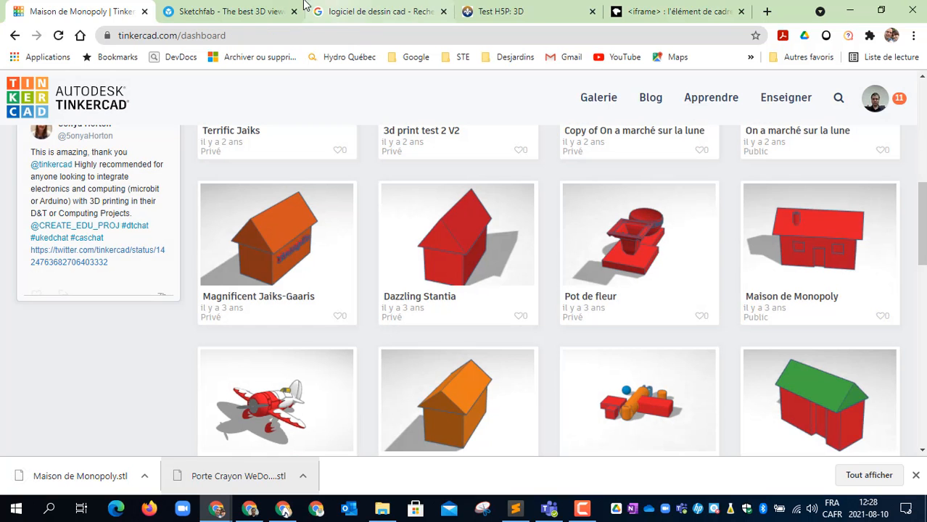
- Switch to Sketchfab, sign in through Google with the school account, and dismiss the translation pop-up
{"action": "left_click", "coordinate": [227, 11]}
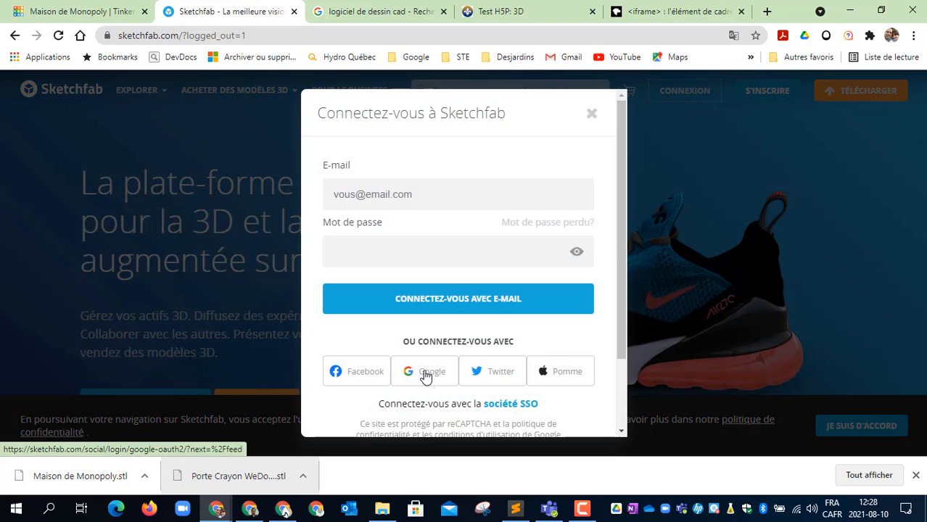
{"action": "left_click", "coordinate": [425, 374]}
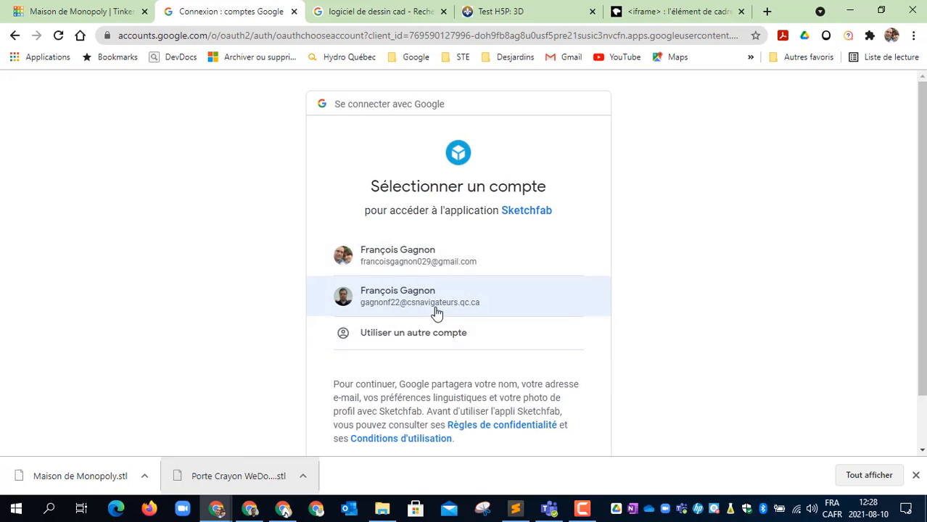
{"action": "left_click", "coordinate": [435, 311]}
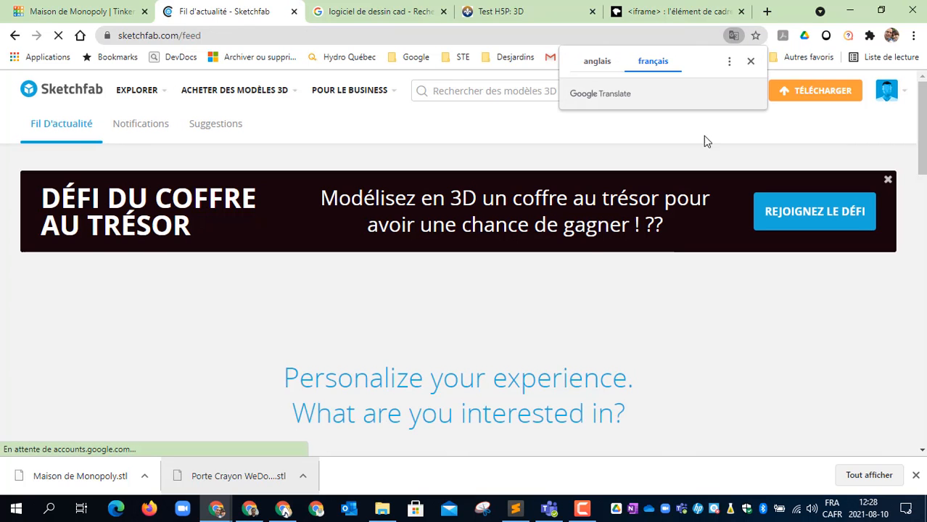
{"action": "left_click", "coordinate": [751, 60]}
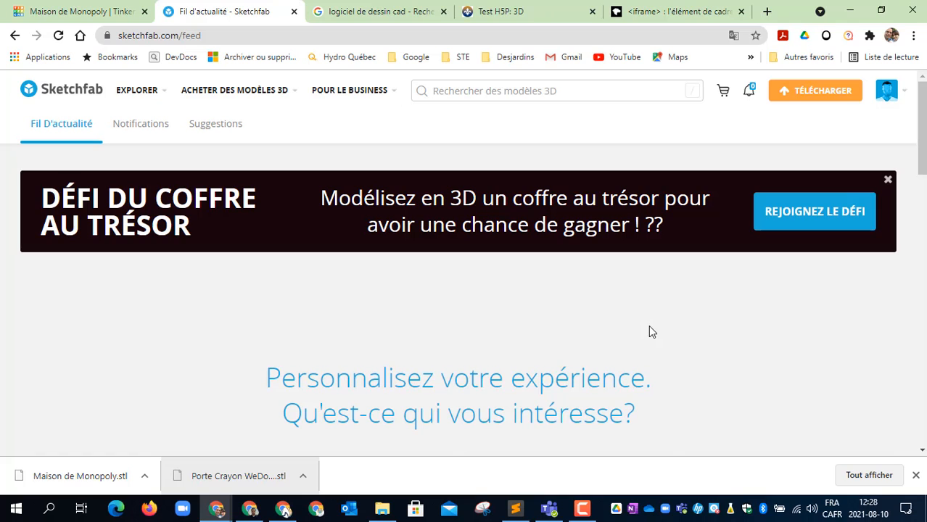
- Upload the downloaded Maison de Monopoly.stl file to Sketchfab as a new model
{"action": "left_click", "coordinate": [832, 92]}
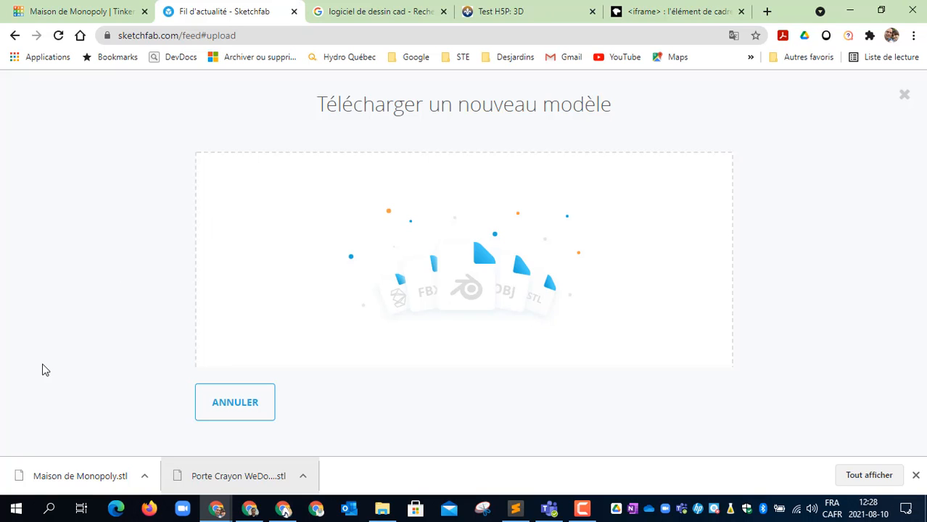
{"action": "left_click_drag", "start_coordinate": [56, 475], "coordinate": [503, 277]}
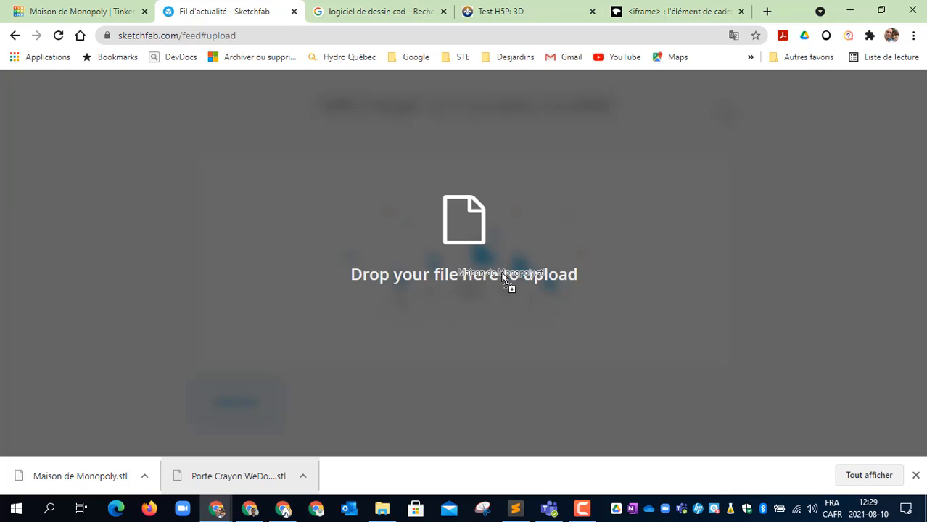
{"action": "left_click_drag", "start_coordinate": [503, 275], "coordinate": [502, 276]}
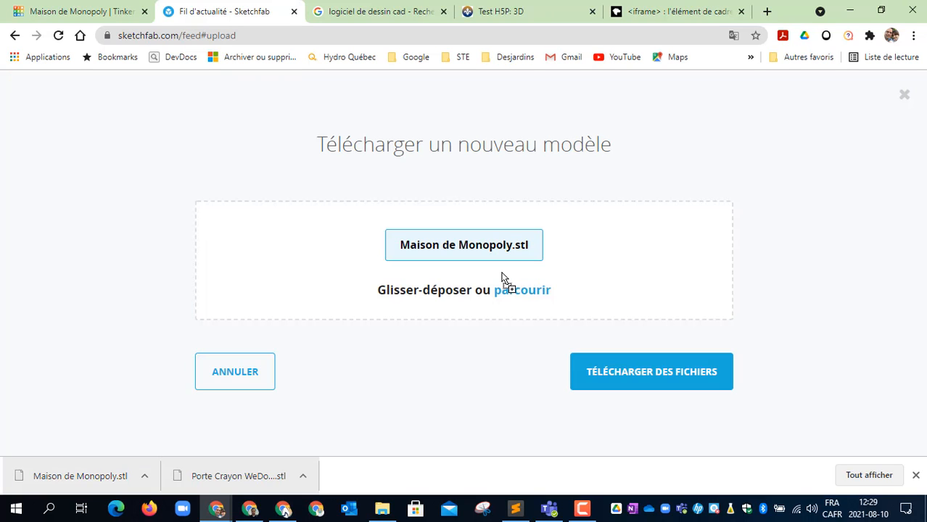
{"action": "left_click", "coordinate": [648, 387]}
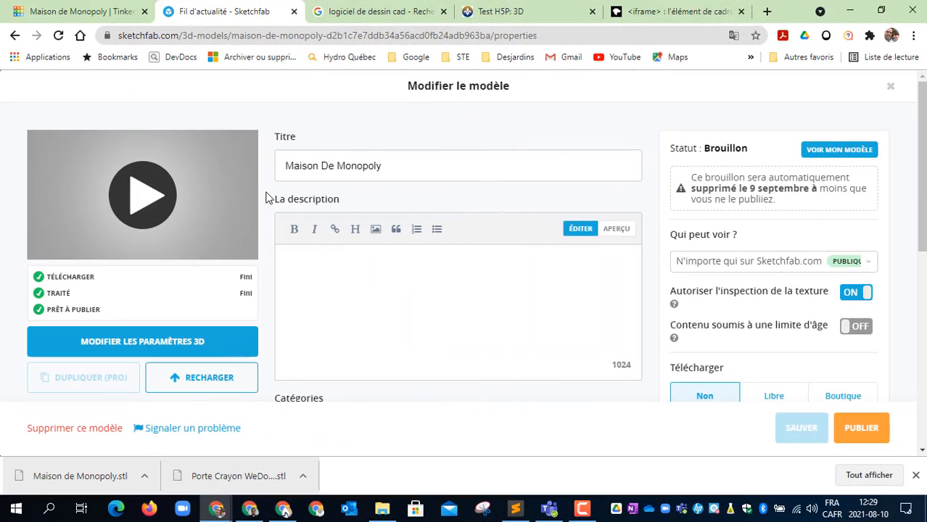
- Preview the uploaded house in 3D and publish the model with its default properties
{"action": "left_click", "coordinate": [153, 202]}
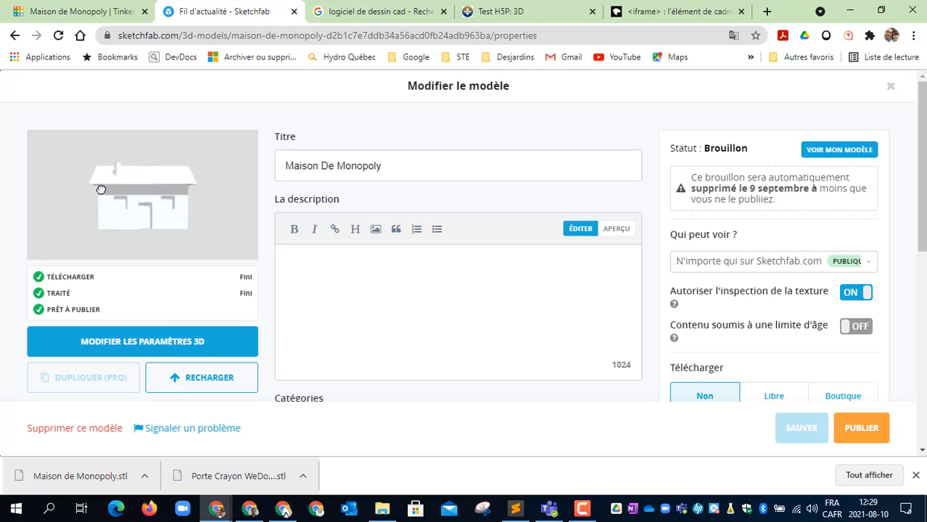
{"action": "mouse_move", "coordinate": [101, 189]}
{"action": "left_mouse_down"}
{"action": "mouse_move", "coordinate": [95, 227]}
{"action": "mouse_move", "coordinate": [124, 164]}
{"action": "mouse_move", "coordinate": [109, 190]}
{"action": "mouse_move", "coordinate": [120, 205]}
{"action": "left_mouse_up"}
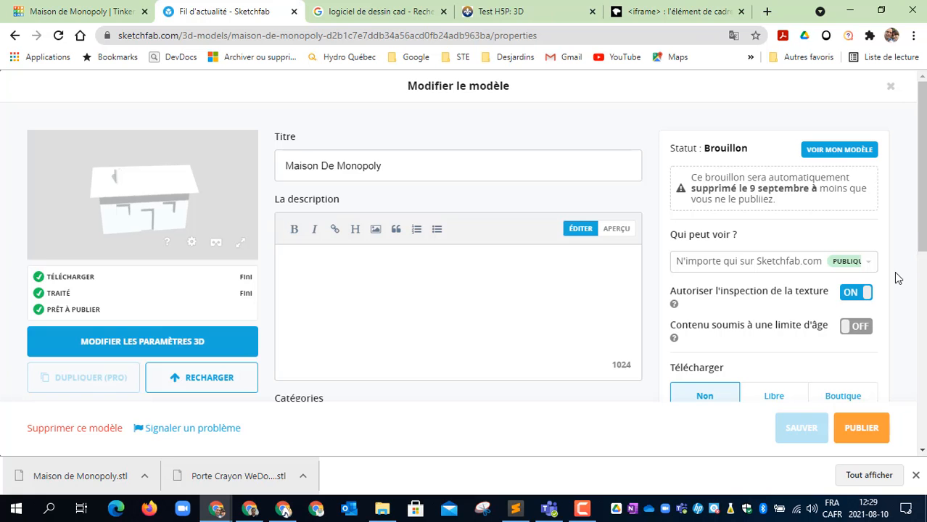
{"action": "scroll", "coordinate": [893, 271], "scroll_direction": "down", "scroll_amount": 1}
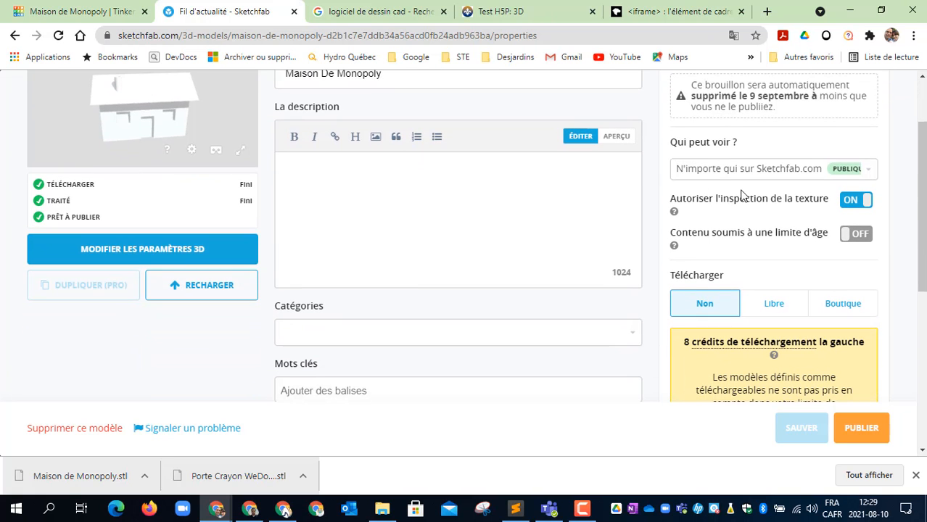
{"action": "scroll", "coordinate": [906, 290], "scroll_direction": "down", "scroll_amount": 4}
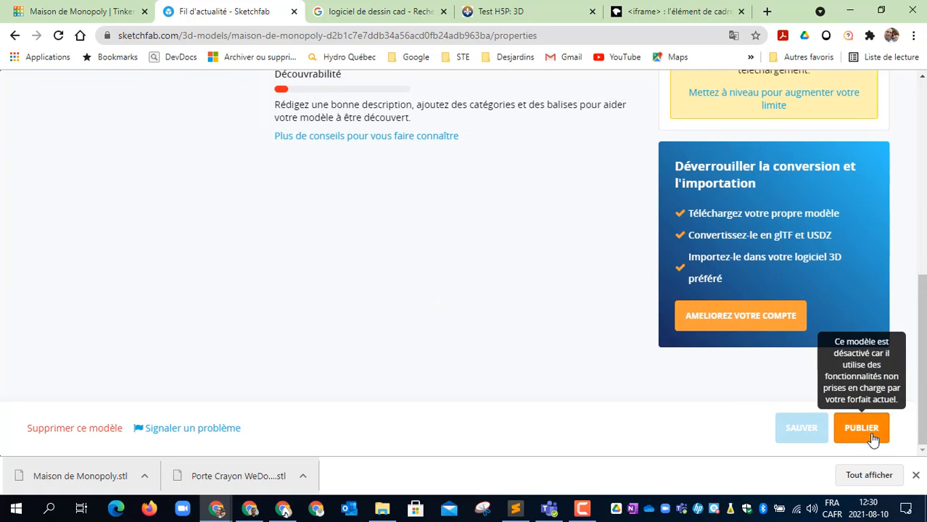
{"action": "left_click", "coordinate": [872, 439]}
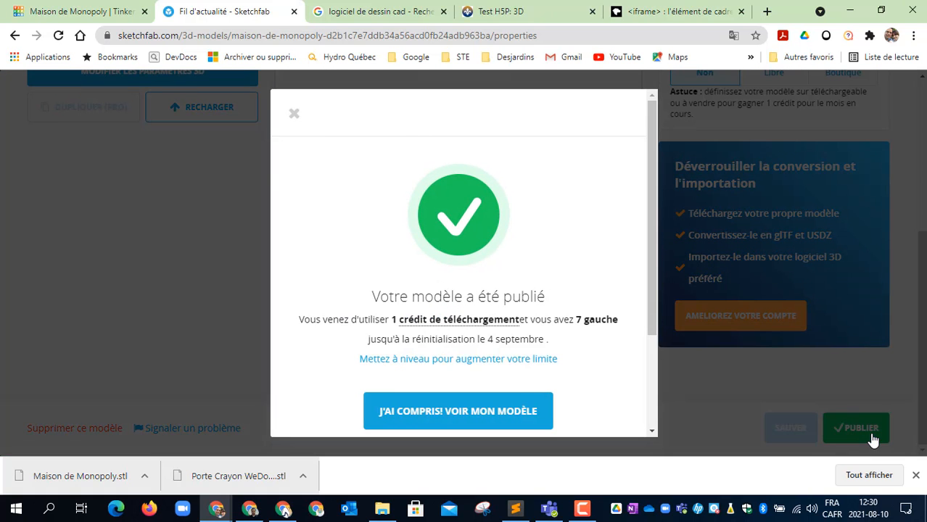
- Copy the published model's share link, open it in a new browser tab and rotate the house
{"action": "scroll", "coordinate": [577, 365], "scroll_direction": "down", "scroll_amount": 2}
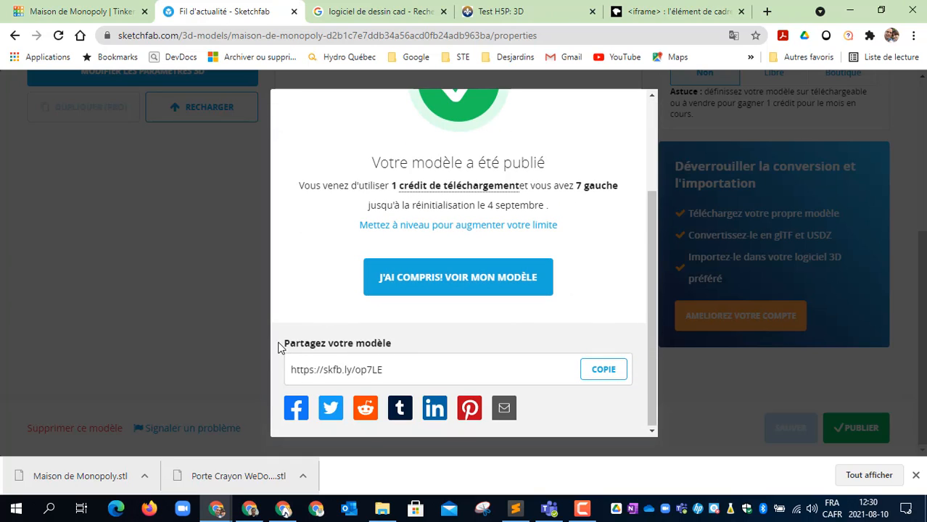
{"action": "left_click_drag", "start_coordinate": [289, 343], "coordinate": [382, 345]}
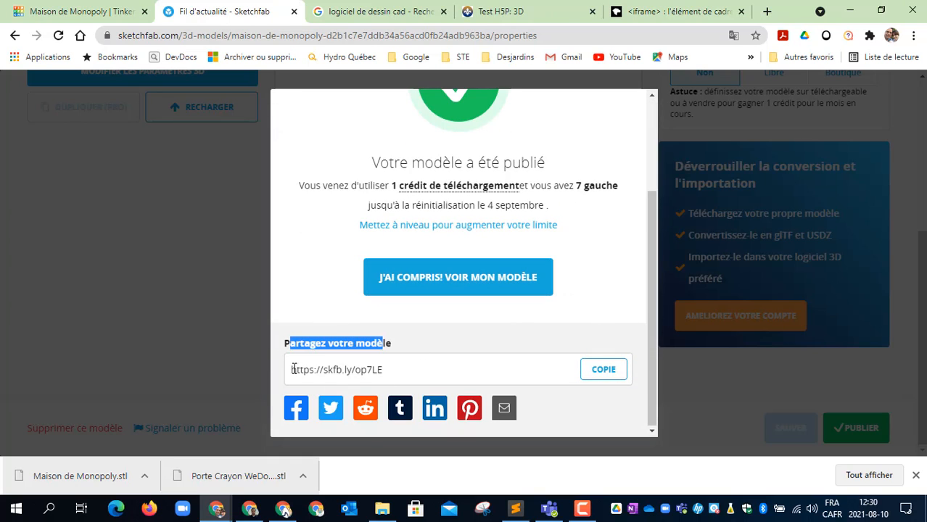
{"action": "left_click", "coordinate": [614, 375]}
{"action": "key", "text": "ctrl+c"}
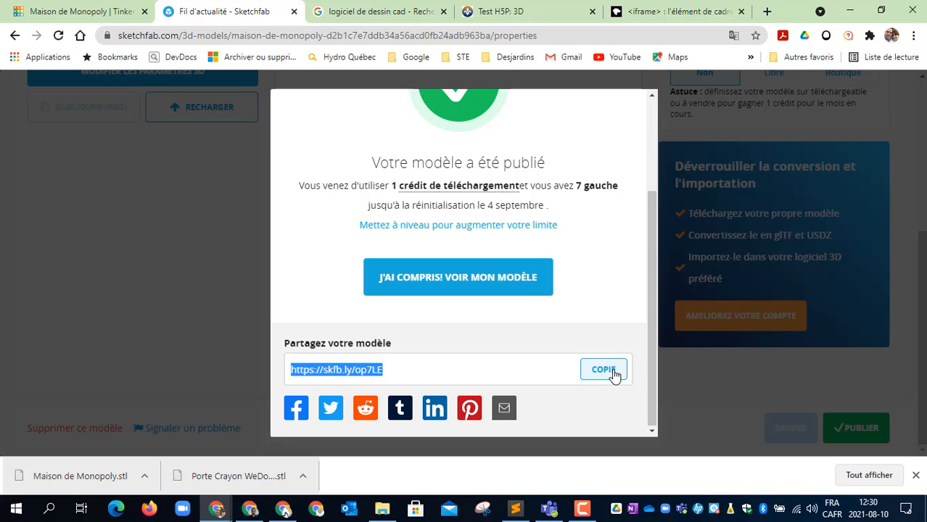
{"action": "left_click", "coordinate": [767, 11]}
{"action": "left_click", "coordinate": [659, 37]}
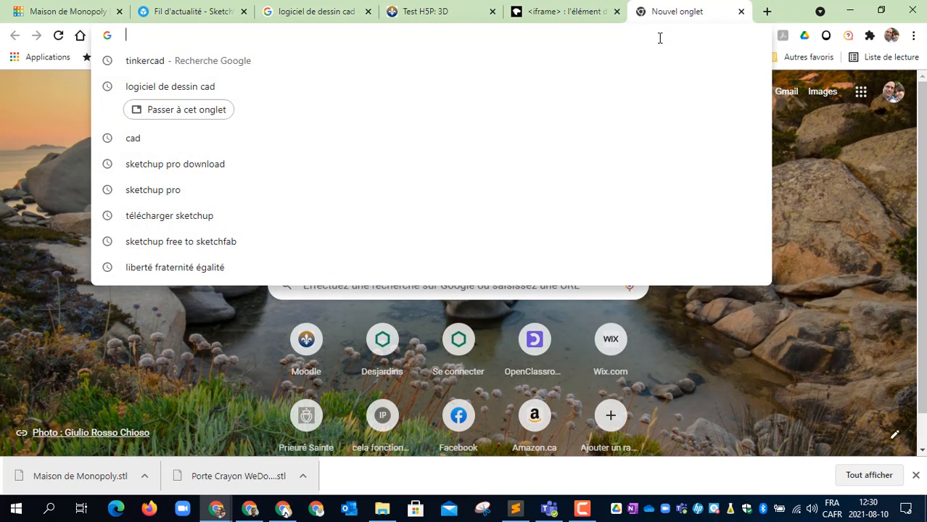
{"action": "key", "text": "ctrl+v"}
{"action": "key", "text": "Return"}
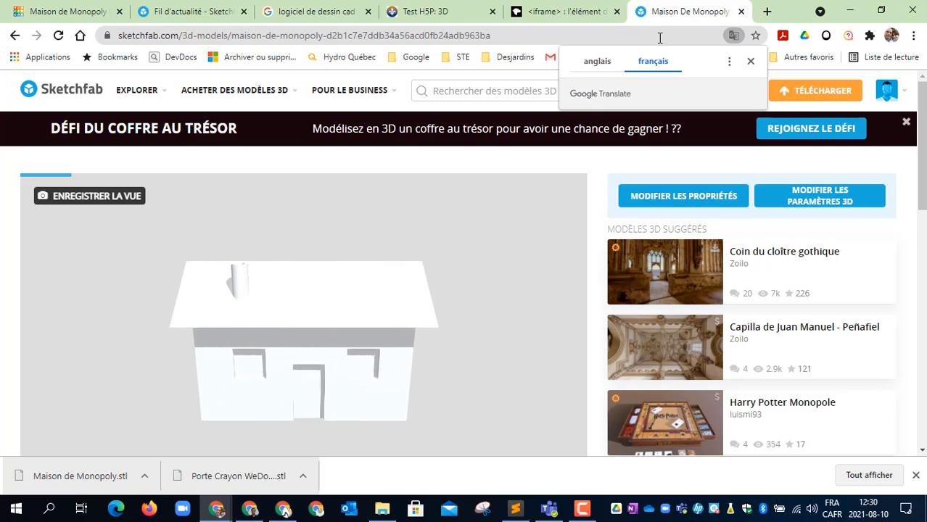
{"action": "left_click_drag", "start_coordinate": [242, 353], "coordinate": [410, 377]}
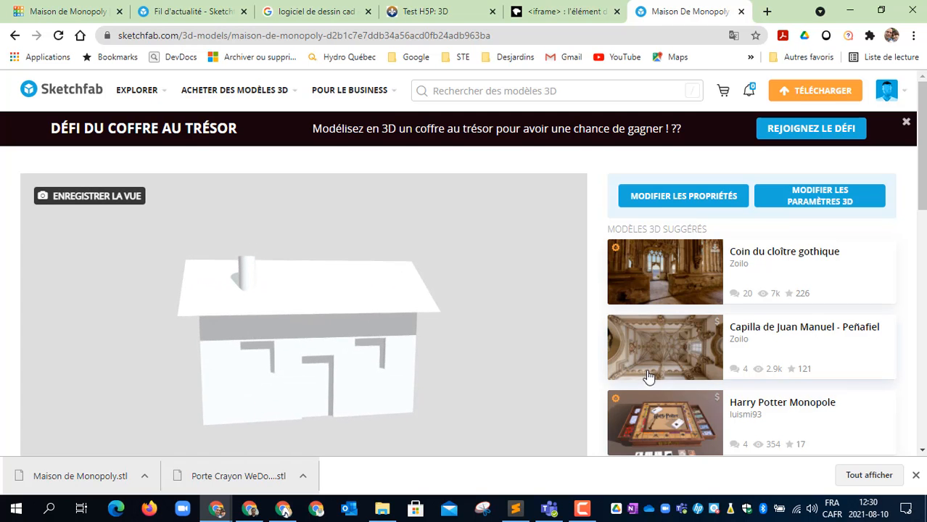
- Open the embed settings of the house model and give the viewer a fixed size of 1024 x 762
{"action": "scroll", "coordinate": [592, 381], "scroll_direction": "down", "scroll_amount": 3}
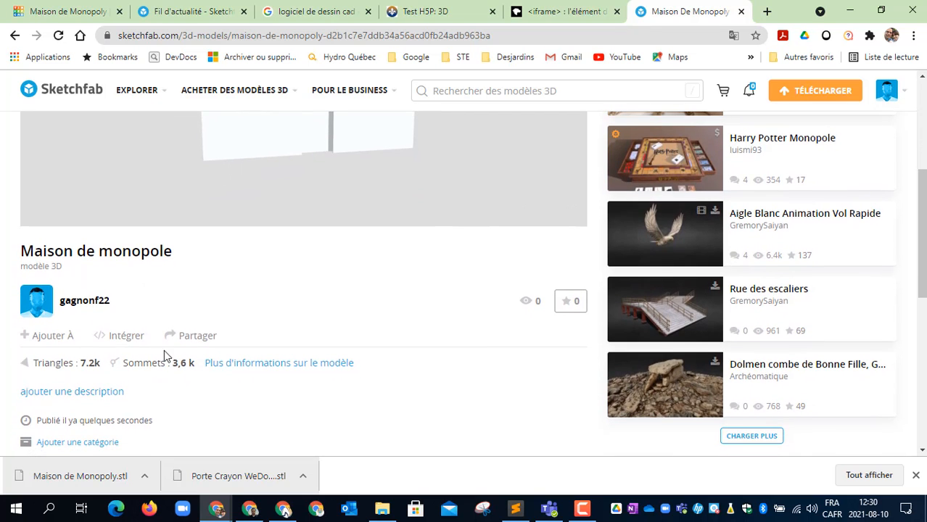
{"action": "left_click", "coordinate": [118, 336]}
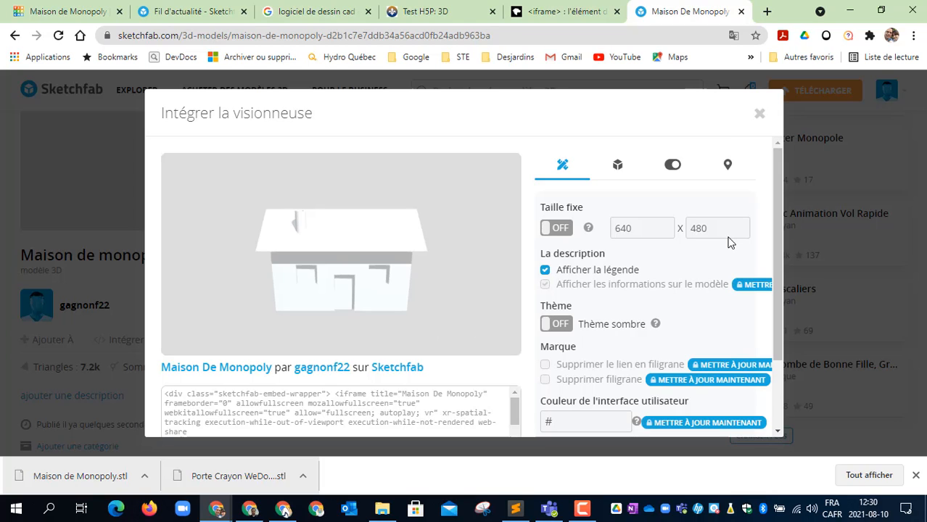
{"action": "left_click", "coordinate": [557, 229]}
{"action": "left_click_drag", "start_coordinate": [646, 226], "coordinate": [538, 203]}
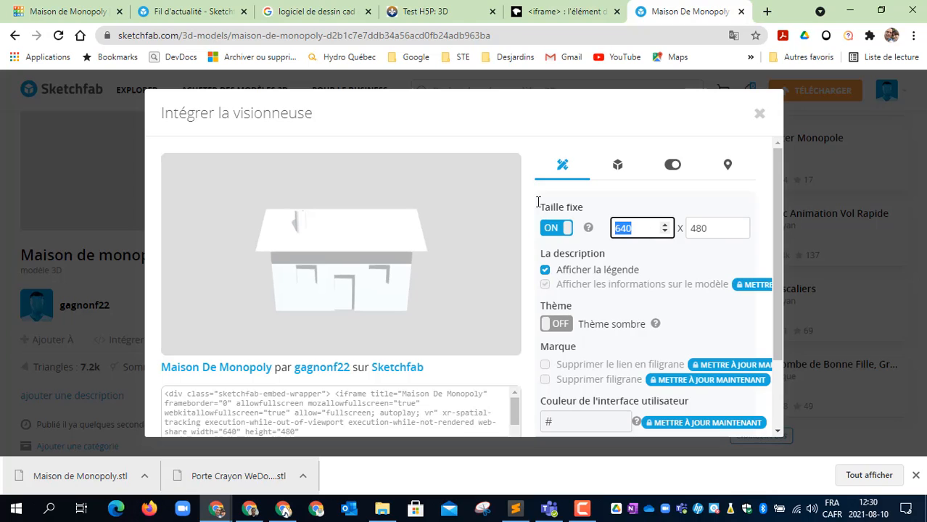
{"action": "type", "text": "1024"}
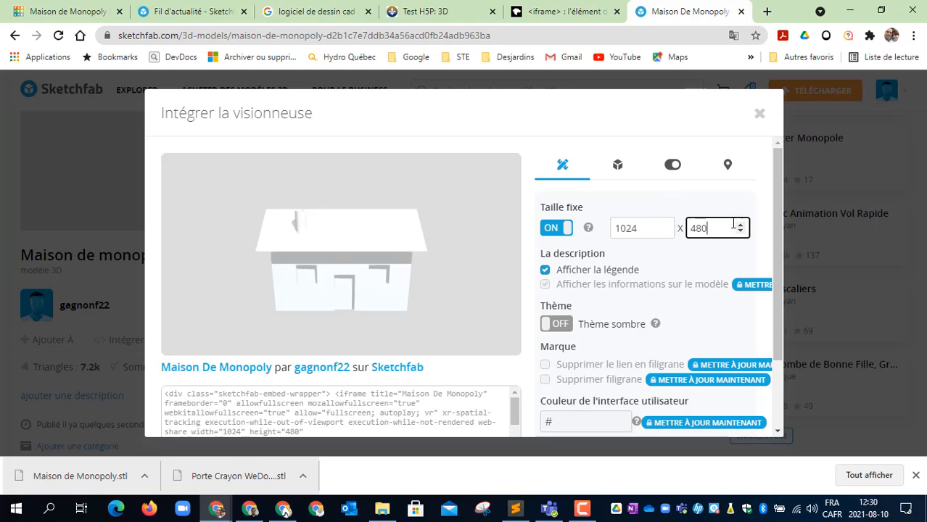
{"action": "left_click_drag", "start_coordinate": [738, 226], "coordinate": [658, 218]}
{"action": "type", "text": "762"}
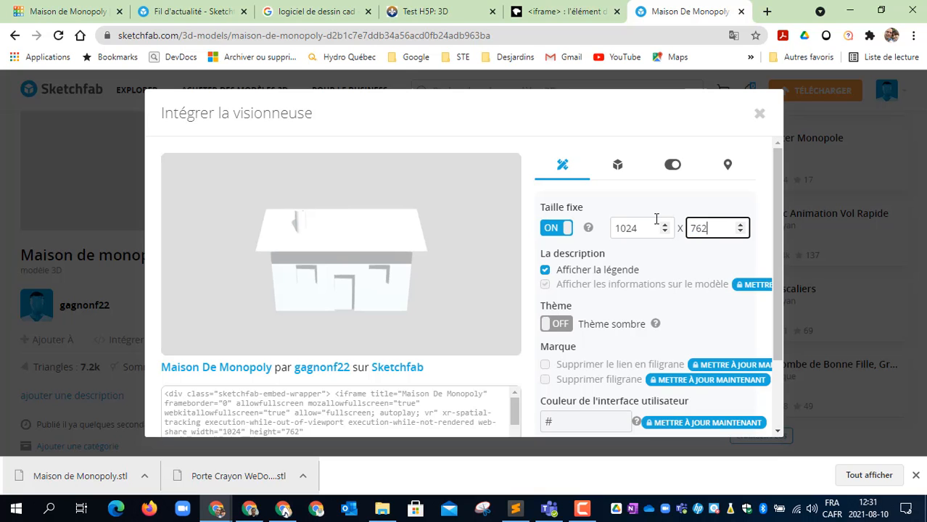
- Copy the house viewer's embed code to the clipboard and open the Test H5P course in the Moodle browser tab
{"action": "scroll", "coordinate": [508, 341], "scroll_direction": "down", "scroll_amount": 2}
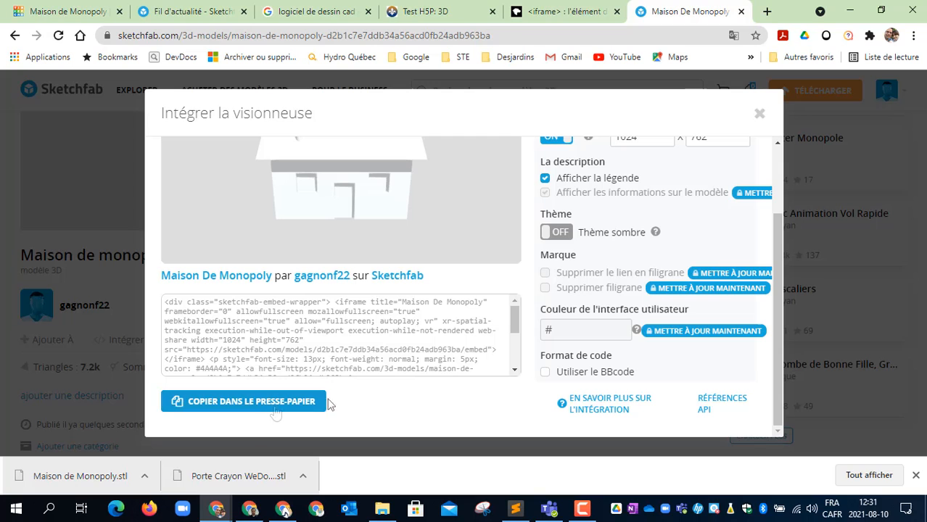
{"action": "left_click", "coordinate": [232, 406]}
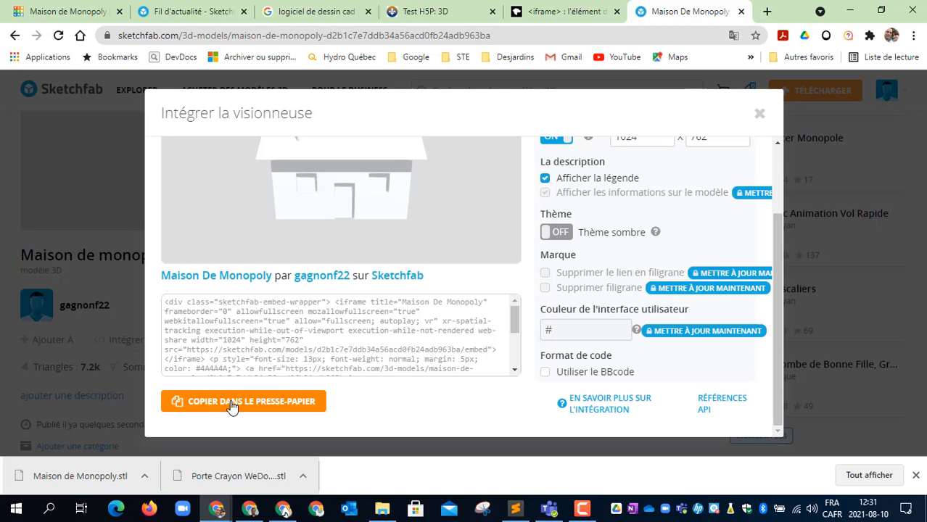
{"action": "left_click", "coordinate": [439, 10]}
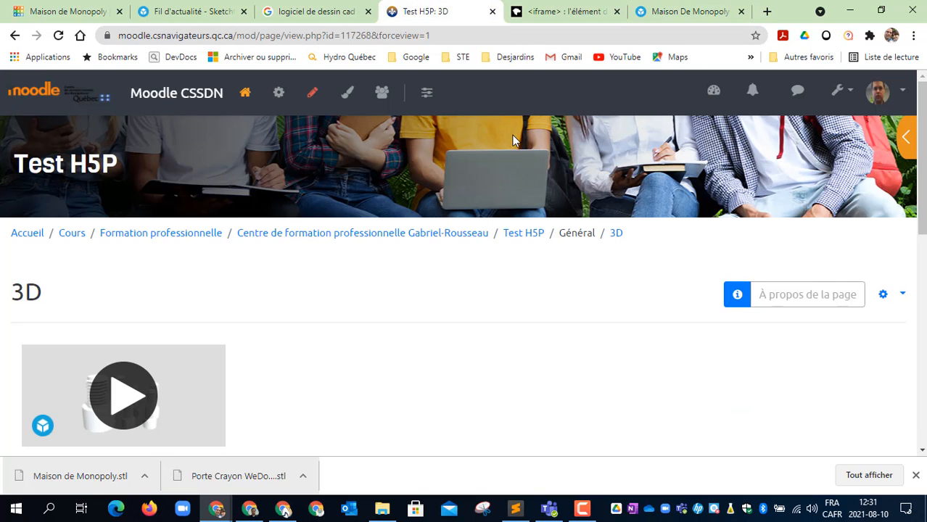
{"action": "left_click", "coordinate": [520, 236]}
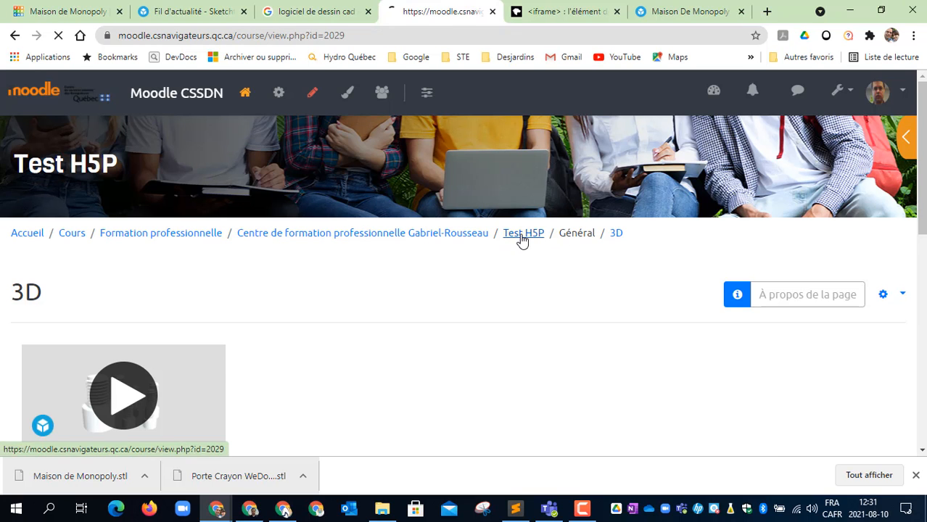
- Add a Page resource named "Test pour le 3D" to the general section of the Test H5P course
{"action": "scroll", "coordinate": [595, 396], "scroll_direction": "down", "scroll_amount": 3}
{"action": "scroll", "coordinate": [595, 396], "scroll_direction": "up", "scroll_amount": 2}
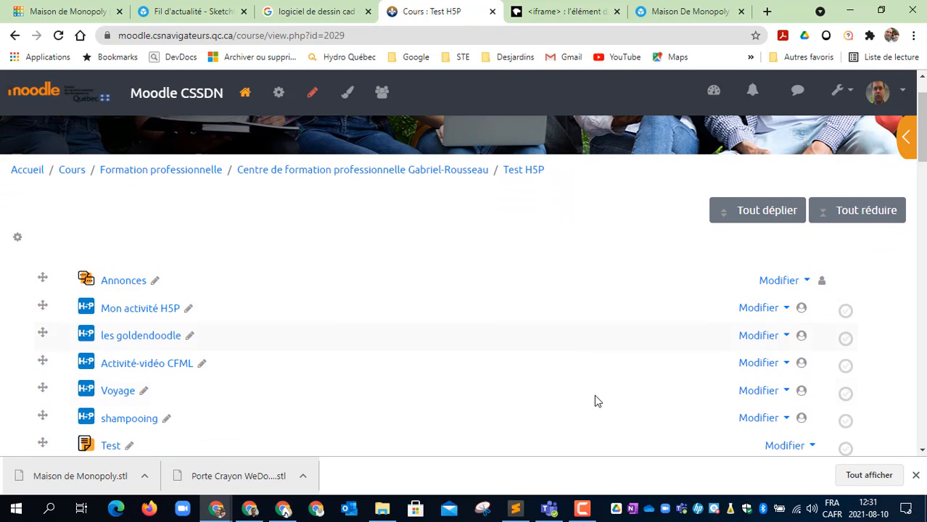
{"action": "scroll", "coordinate": [517, 437], "scroll_direction": "down", "scroll_amount": 2}
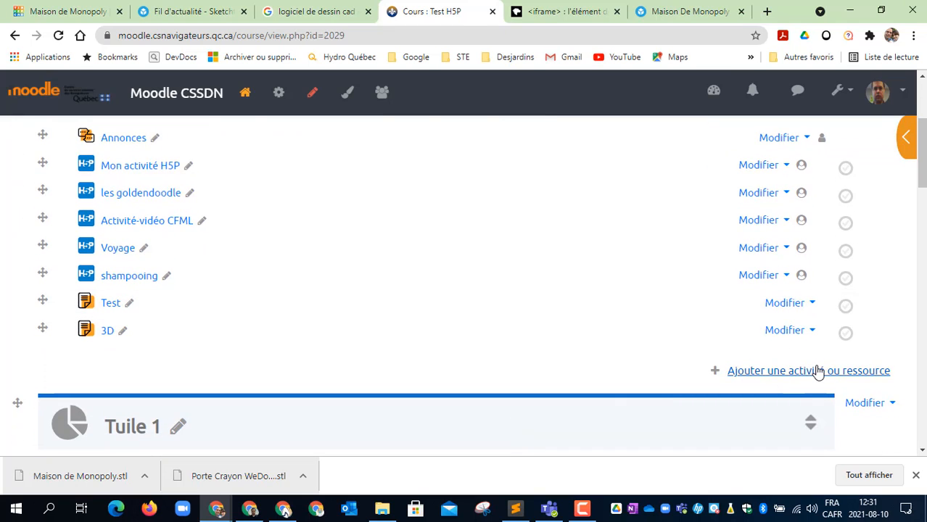
{"action": "left_click", "coordinate": [817, 372]}
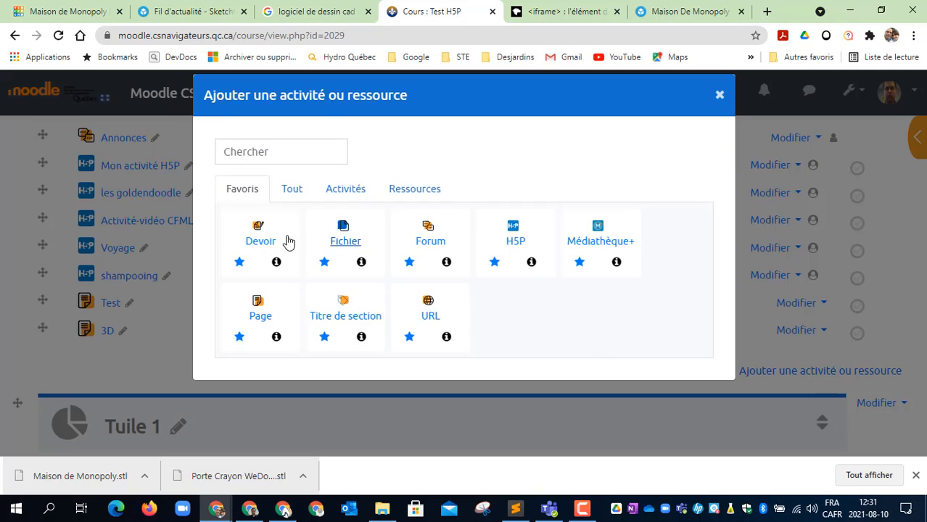
{"action": "left_click", "coordinate": [263, 317]}
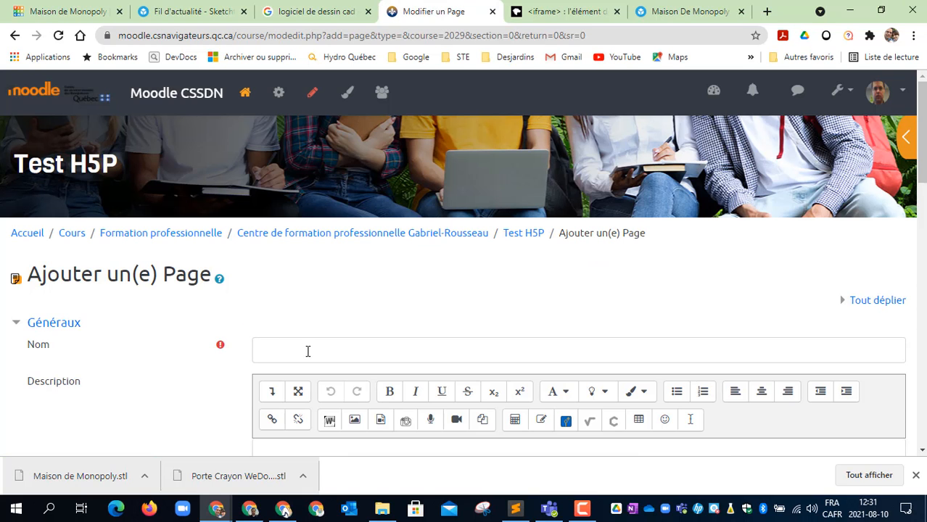
{"action": "left_click", "coordinate": [308, 351]}
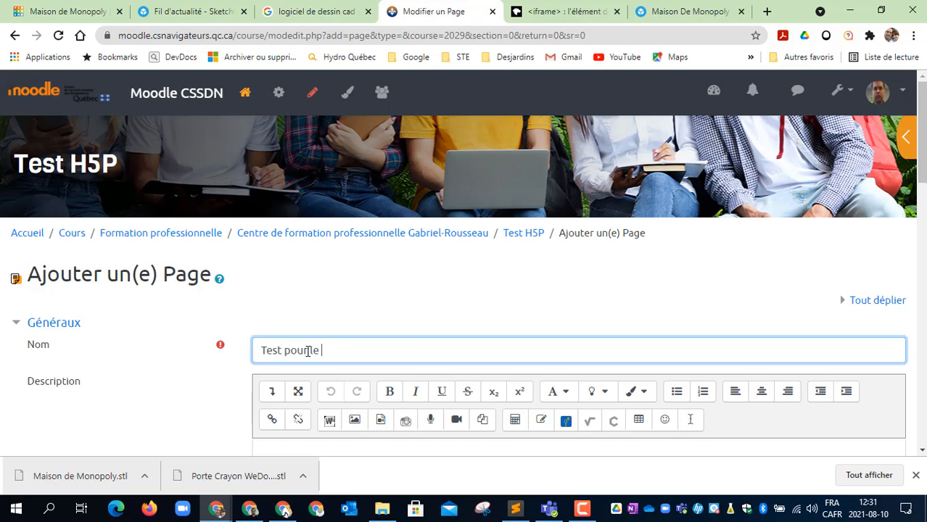
- Show the page content's HTML source, clear it and paste the Sketchfab embed code
{"action": "scroll", "coordinate": [116, 453], "scroll_direction": "down", "scroll_amount": 5}
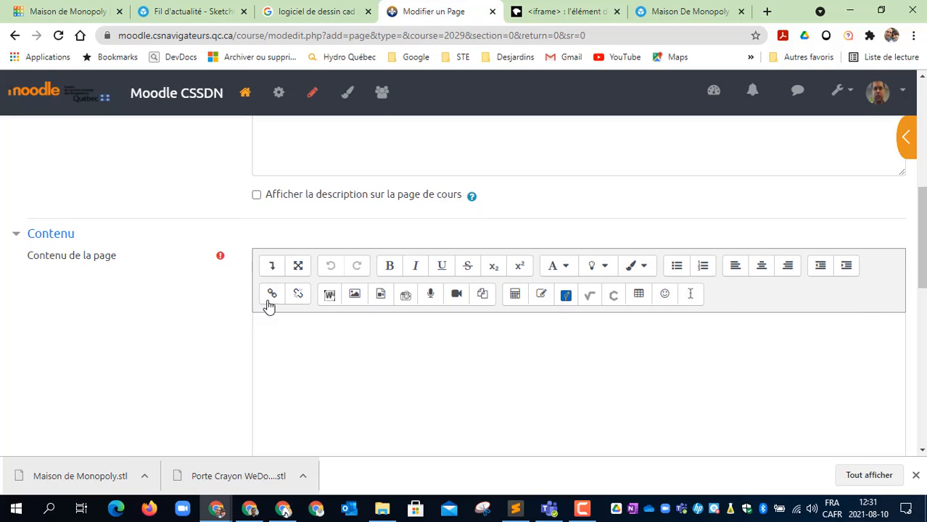
{"action": "left_click", "coordinate": [272, 266]}
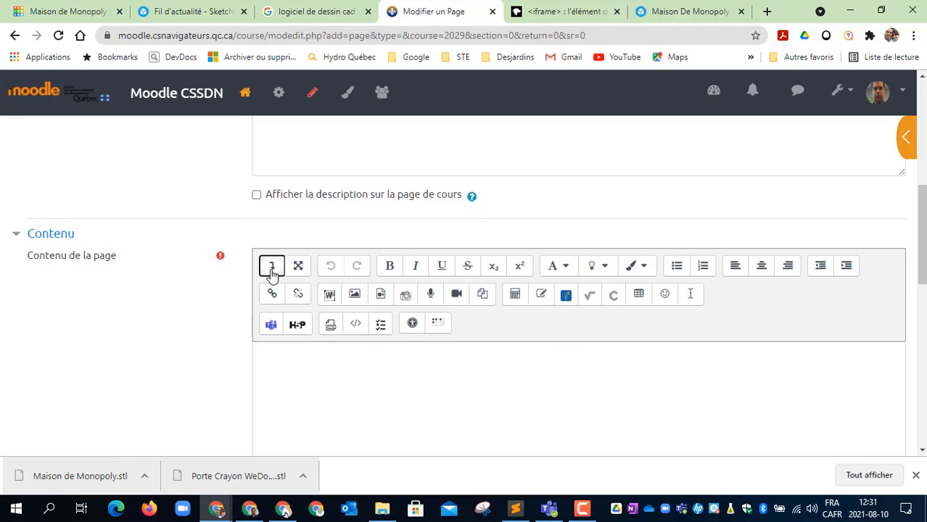
{"action": "left_click", "coordinate": [356, 324]}
{"action": "left_click_drag", "start_coordinate": [581, 273], "coordinate": [116, 246]}
{"action": "key", "text": "BackSpace"}
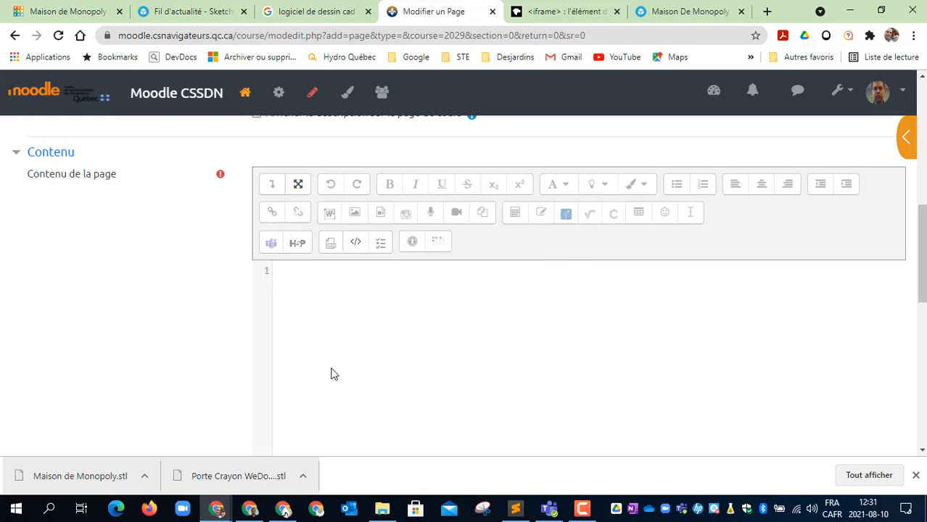
{"action": "key", "text": "ctrl+v"}
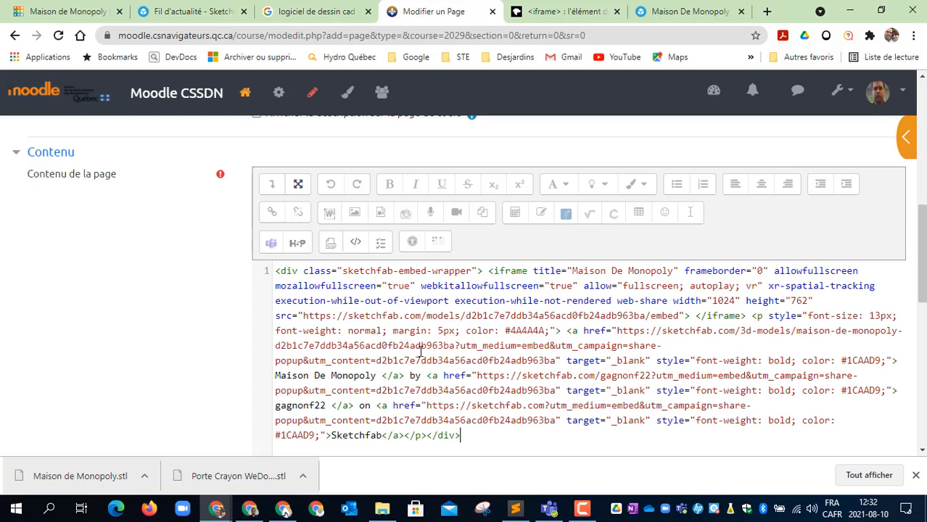
- Examine the iframe's width and height values in the pasted embed code
{"action": "left_click_drag", "start_coordinate": [734, 300], "coordinate": [716, 300]}
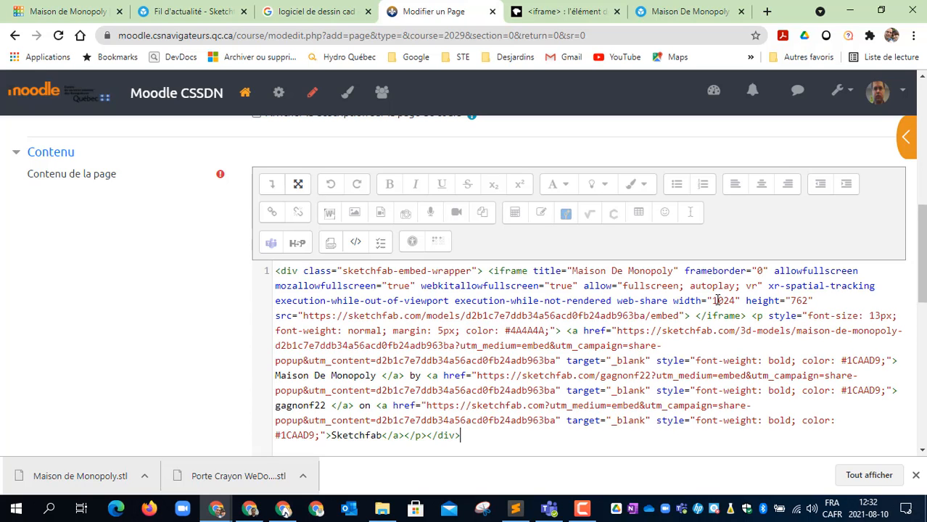
{"action": "double_click", "coordinate": [800, 301]}
{"action": "double_click", "coordinate": [725, 301]}
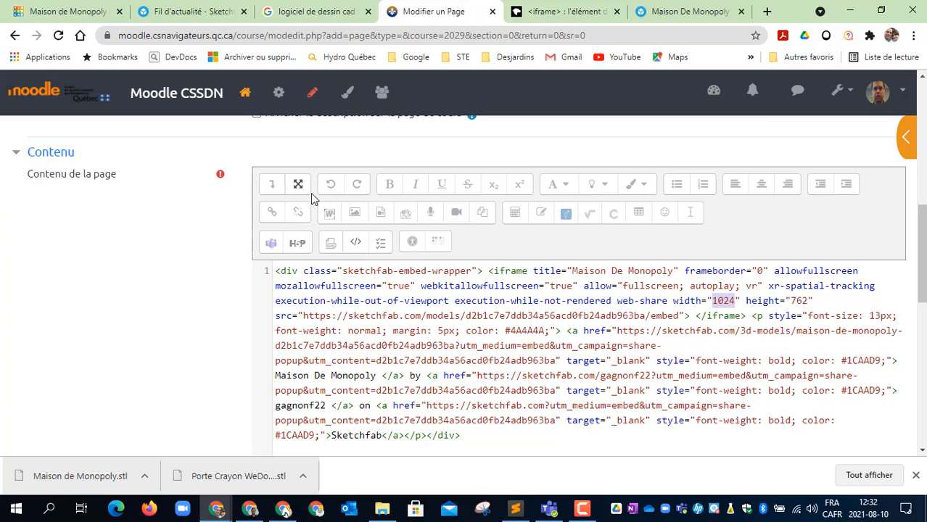
- Switch the page content back to the visual editor, then save the page and return to the course
{"action": "left_click", "coordinate": [356, 248]}
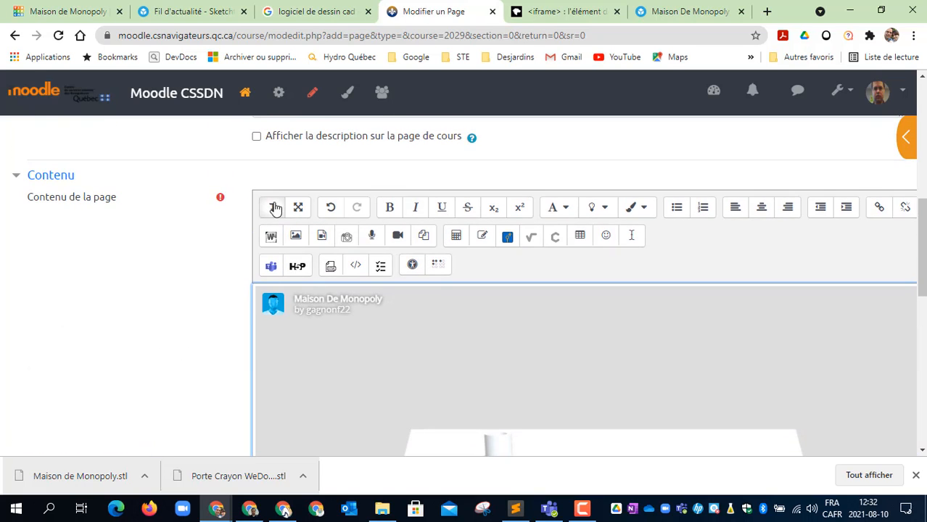
{"action": "left_click", "coordinate": [265, 214]}
{"action": "scroll", "coordinate": [186, 379], "scroll_direction": "down", "scroll_amount": 6}
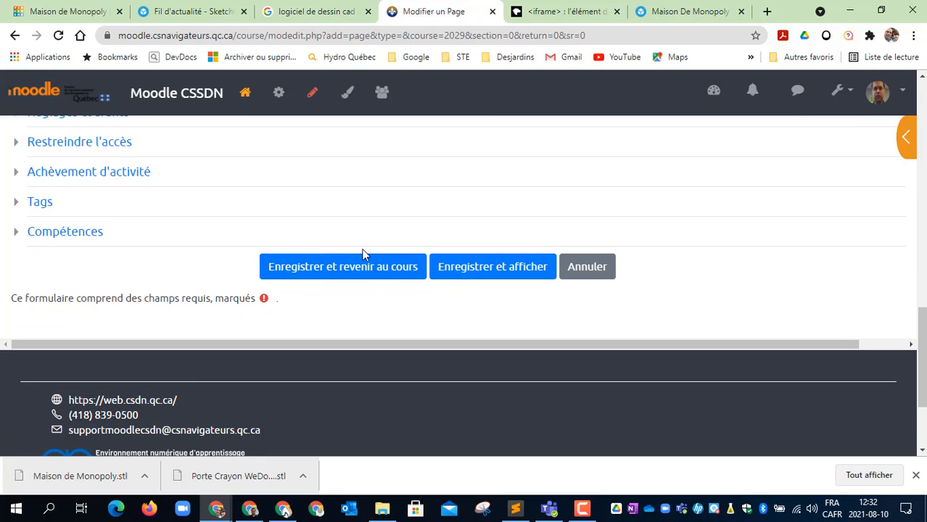
{"action": "left_click", "coordinate": [373, 272]}
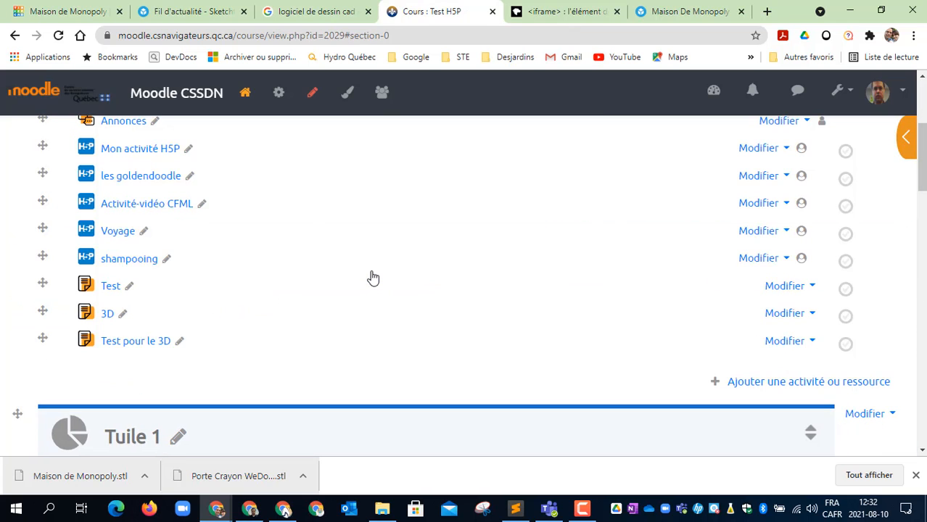
- Open the "Test pour le 3D" page, start the embedded 3D viewer, and zoom and rotate the house
{"action": "left_click", "coordinate": [140, 342]}
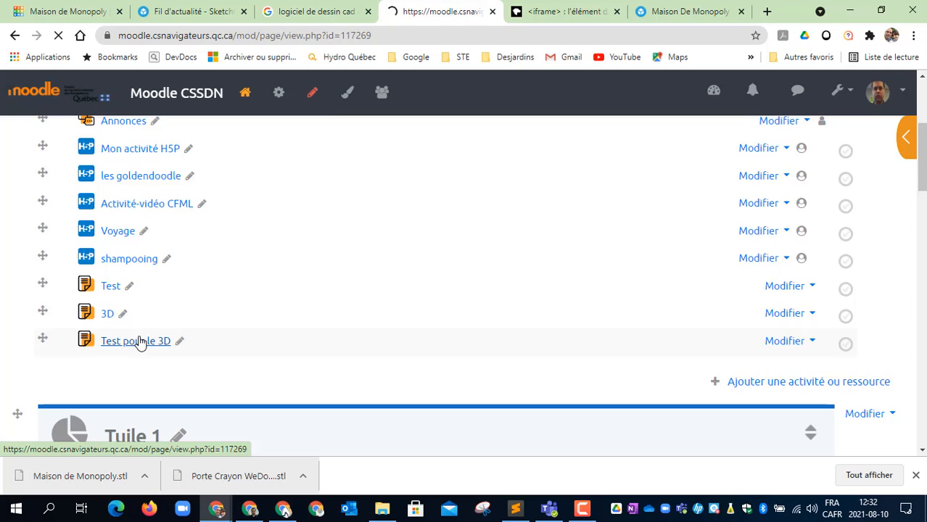
{"action": "scroll", "coordinate": [520, 287], "scroll_direction": "down", "scroll_amount": 3}
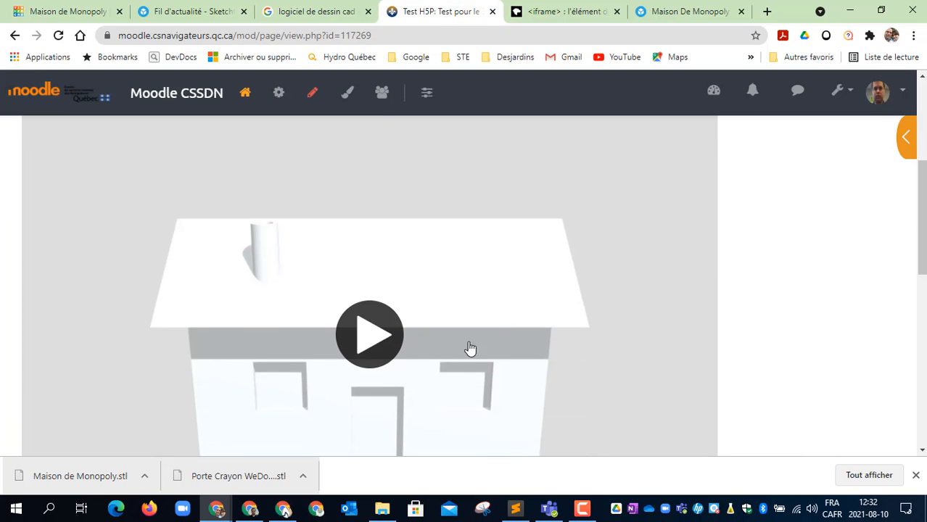
{"action": "left_click", "coordinate": [368, 335]}
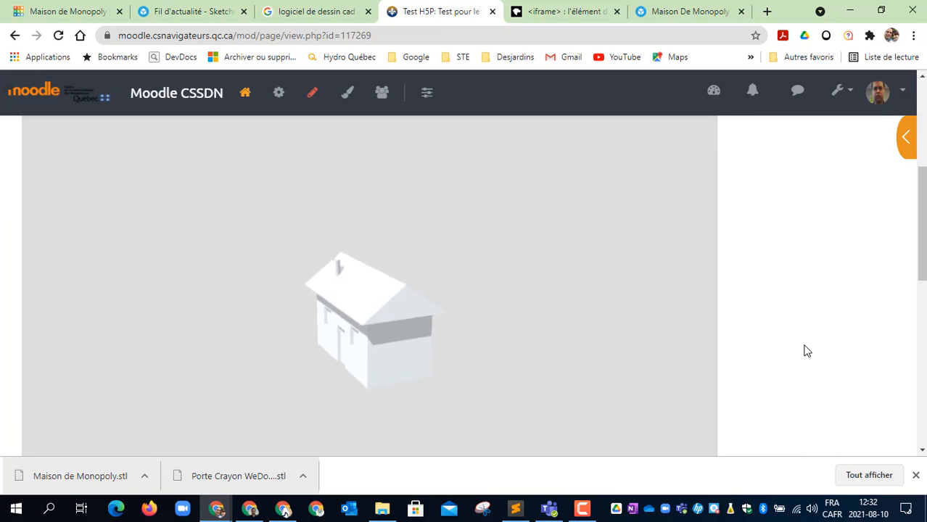
{"action": "scroll", "coordinate": [331, 353], "scroll_direction": "up", "scroll_amount": 5}
{"action": "left_click_drag", "start_coordinate": [330, 353], "coordinate": [372, 296]}
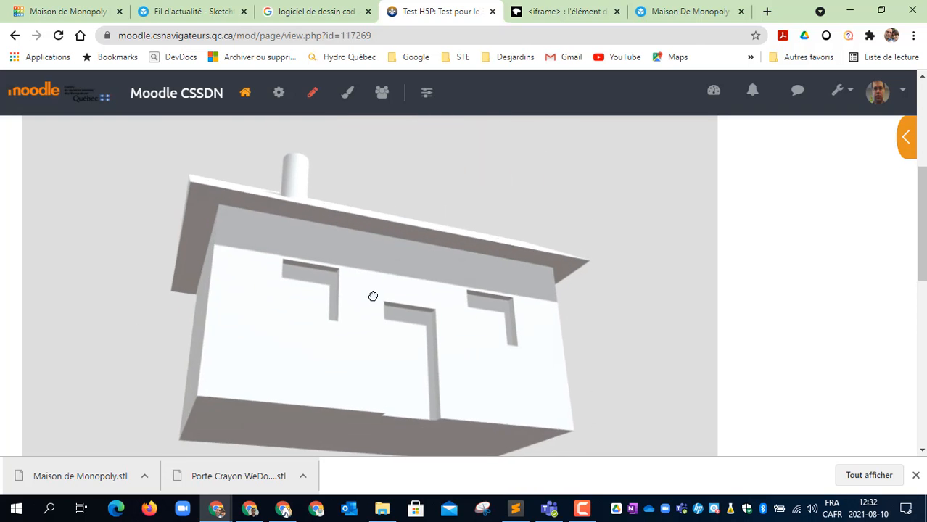
{"action": "scroll", "coordinate": [750, 362], "scroll_direction": "down", "scroll_amount": 3}
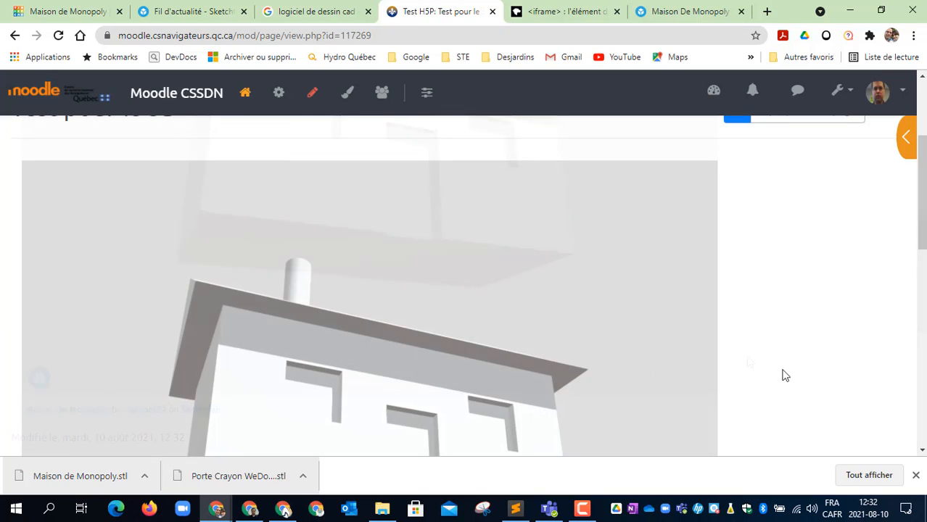